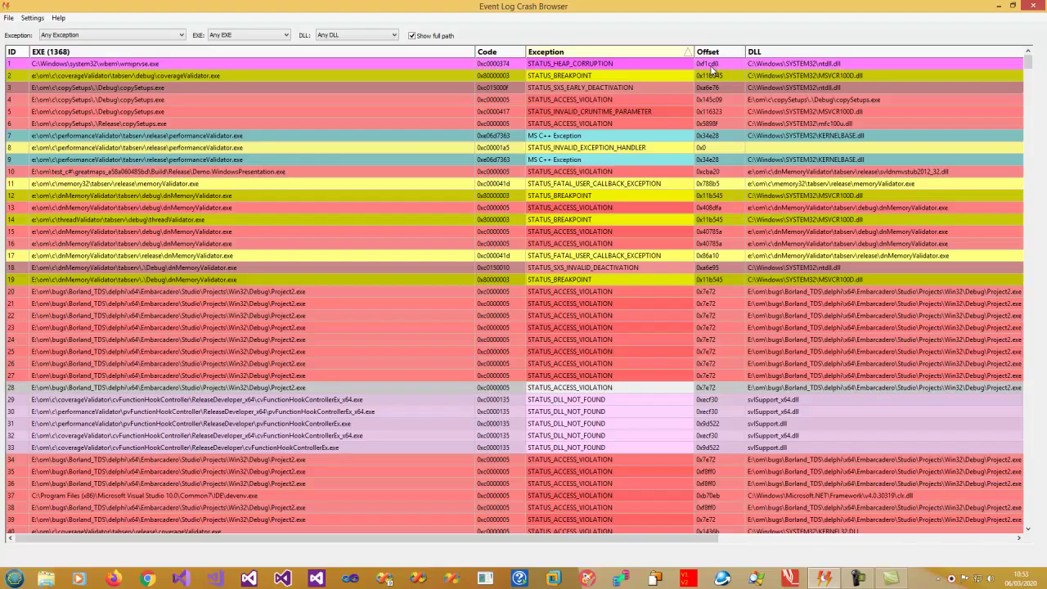
Step: Look over the crash list's Exception, Offset, DLL and Company columns
click(713, 150)
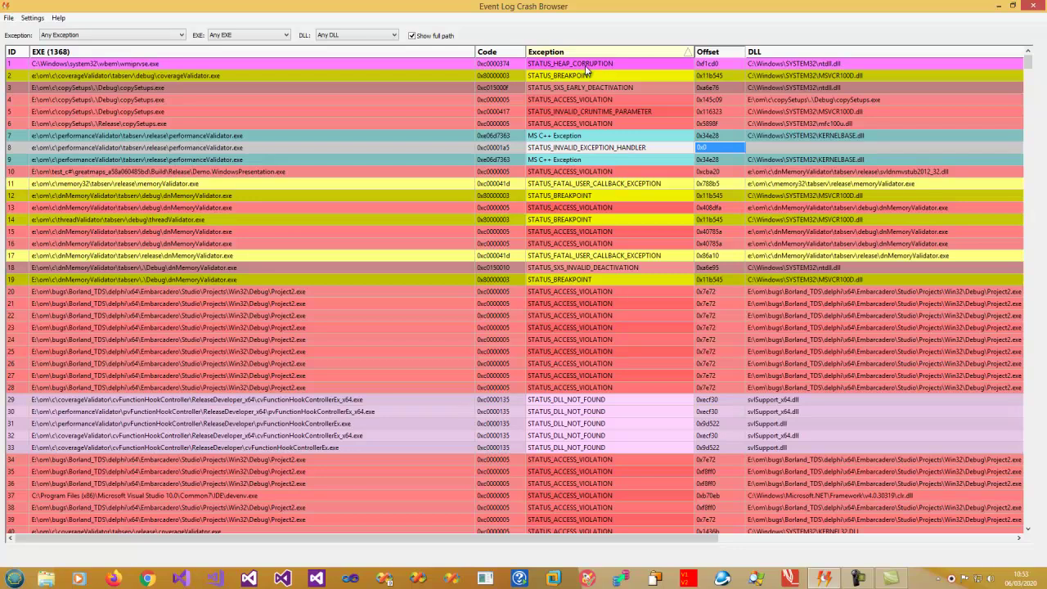
click(787, 543)
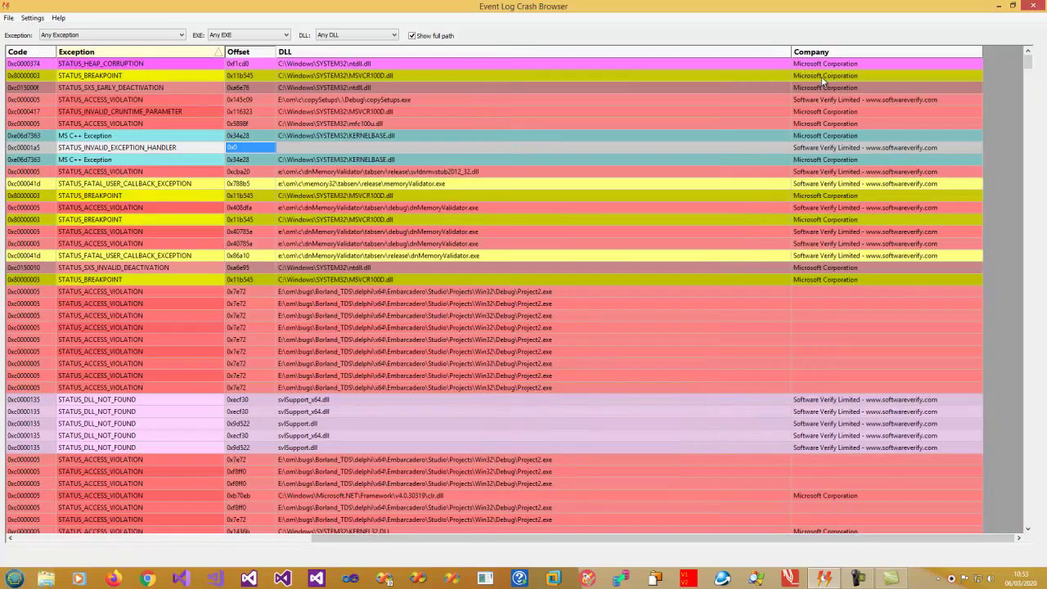
click(144, 542)
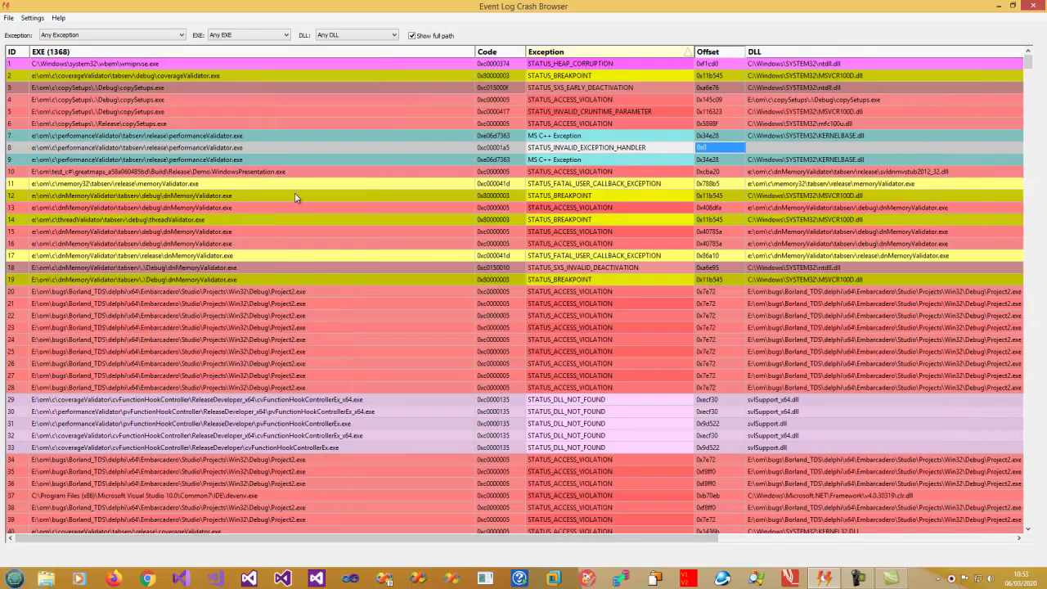
Step: Sort the crash list by EXE in descending order and by Exception in ascending order
click(182, 53)
click(183, 53)
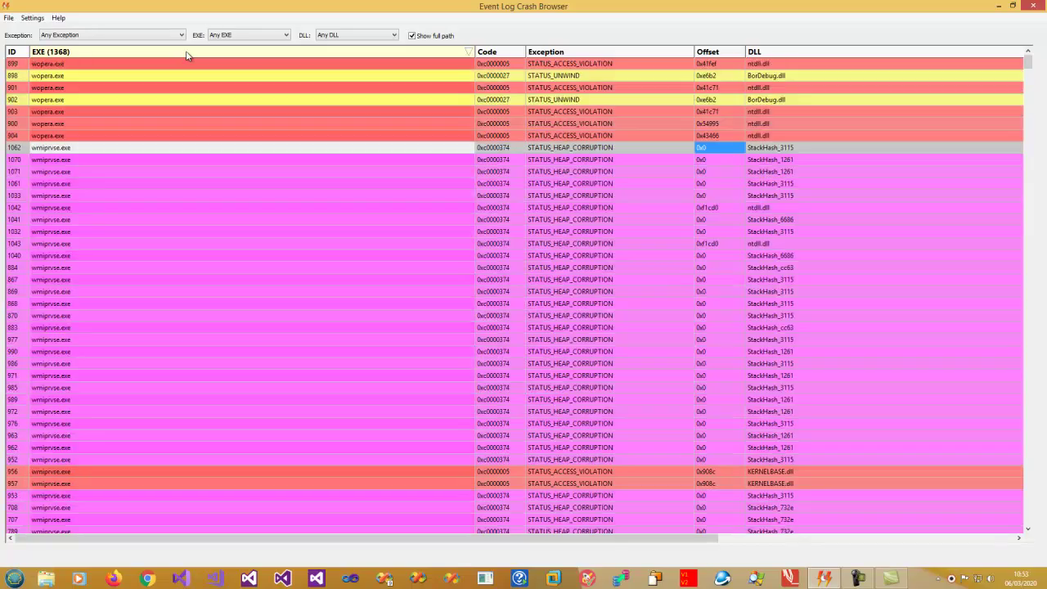
click(560, 53)
click(559, 53)
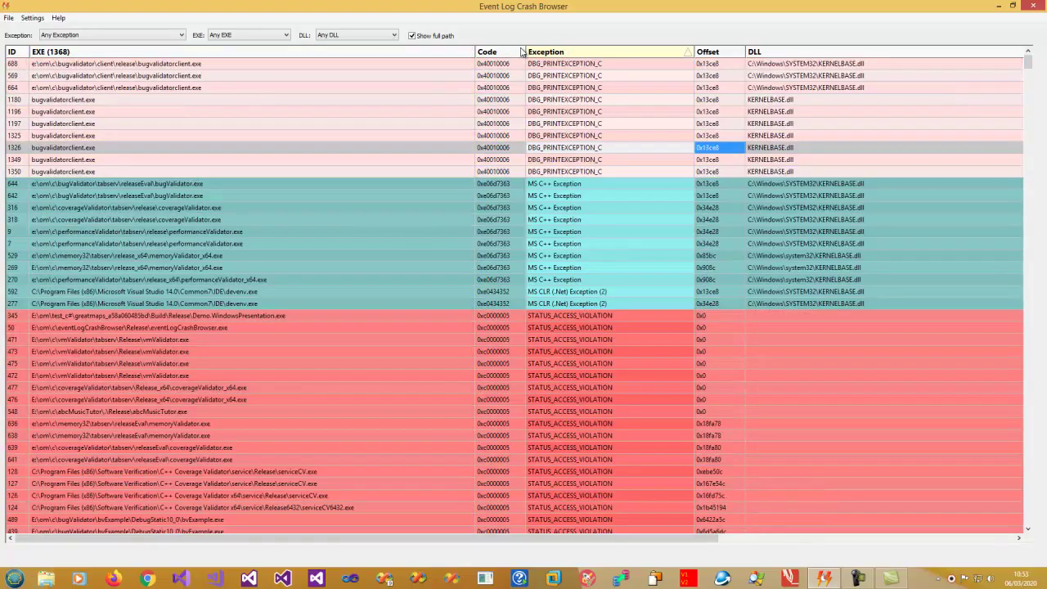
Step: Try sorting the crash list by Code and by DLL, and return it to ascending ID order
click(521, 52)
click(521, 52)
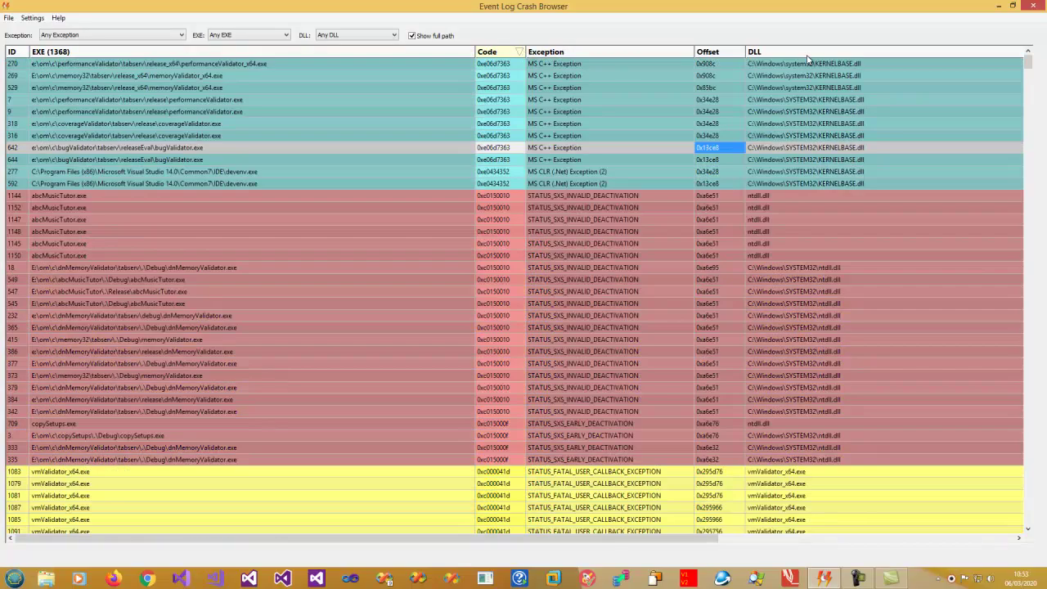
click(805, 56)
click(805, 56)
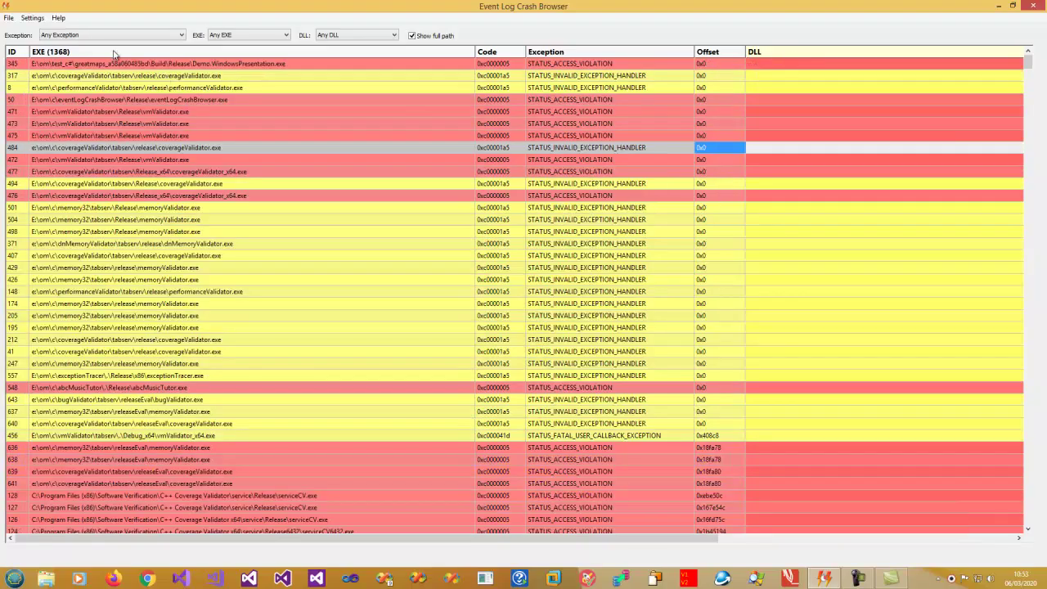
click(22, 52)
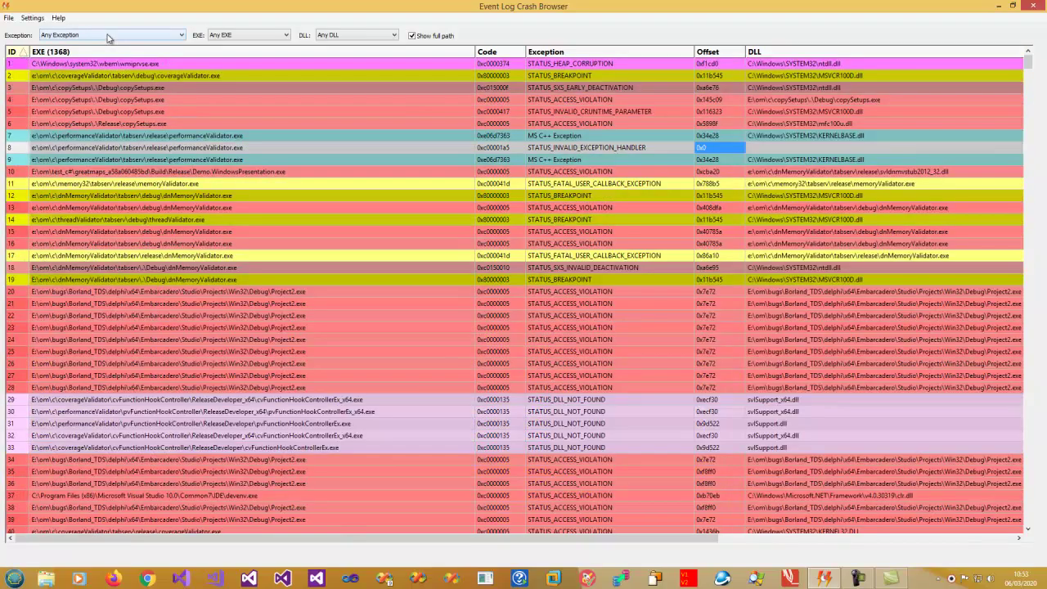
Step: Filter the crash list to STATUS_ACCESS_VIOLATION and reset the exception filter to Any Exception
click(106, 37)
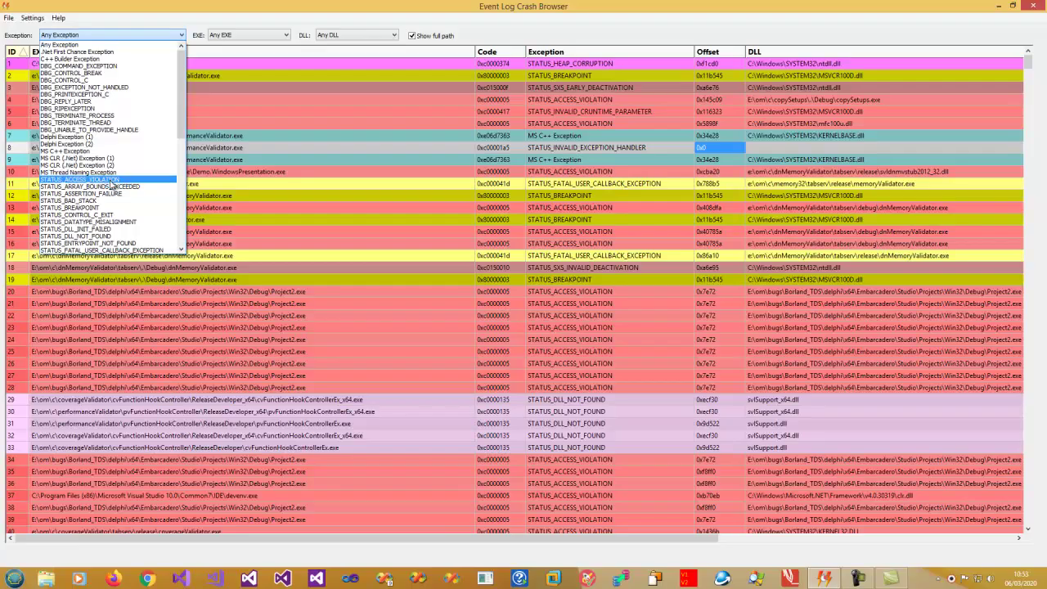
click(113, 181)
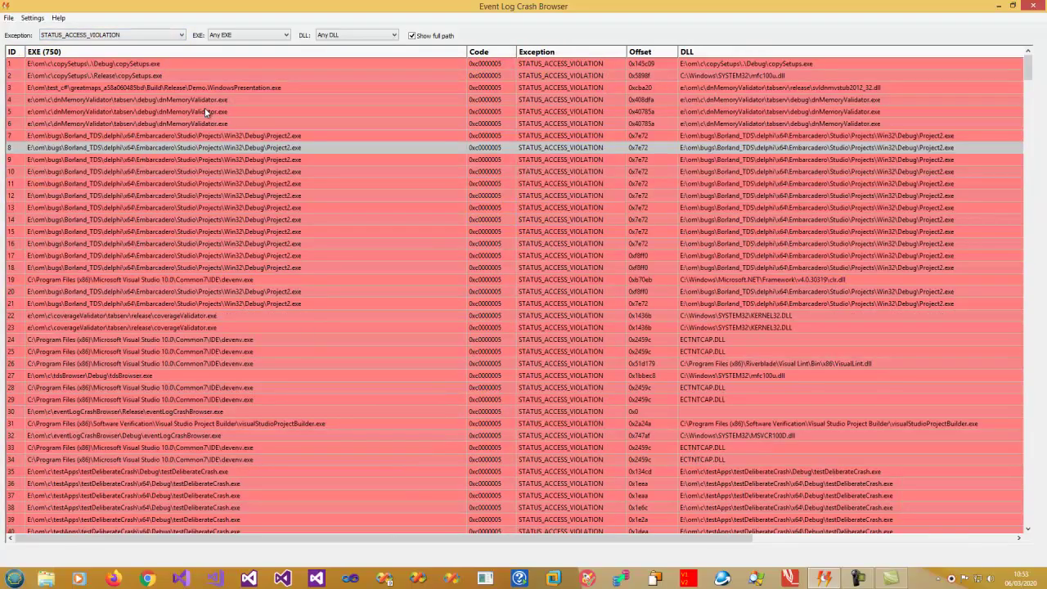
click(182, 35)
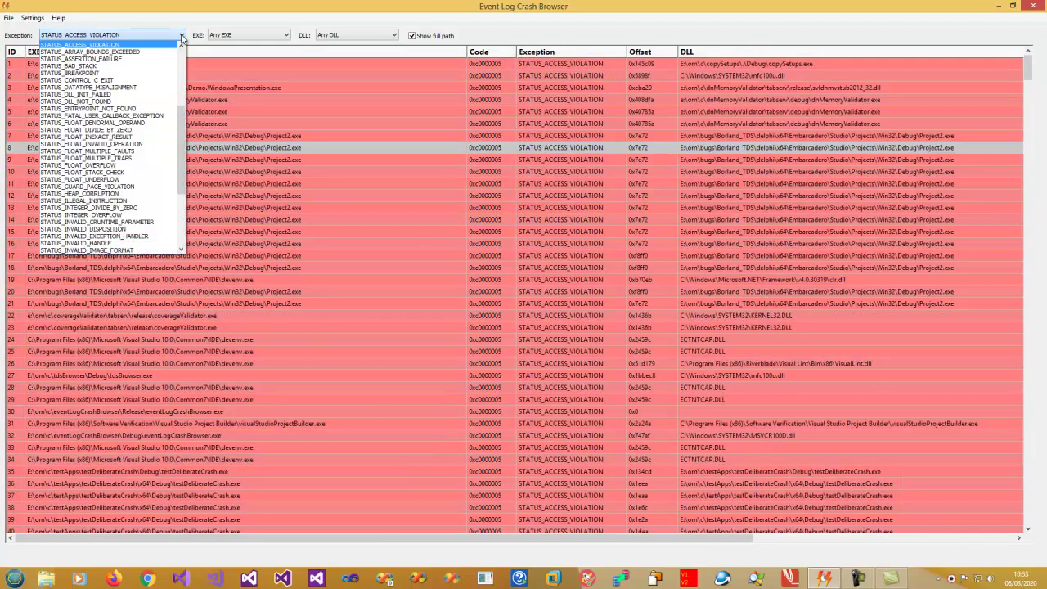
scroll(163, 51, up, 1)
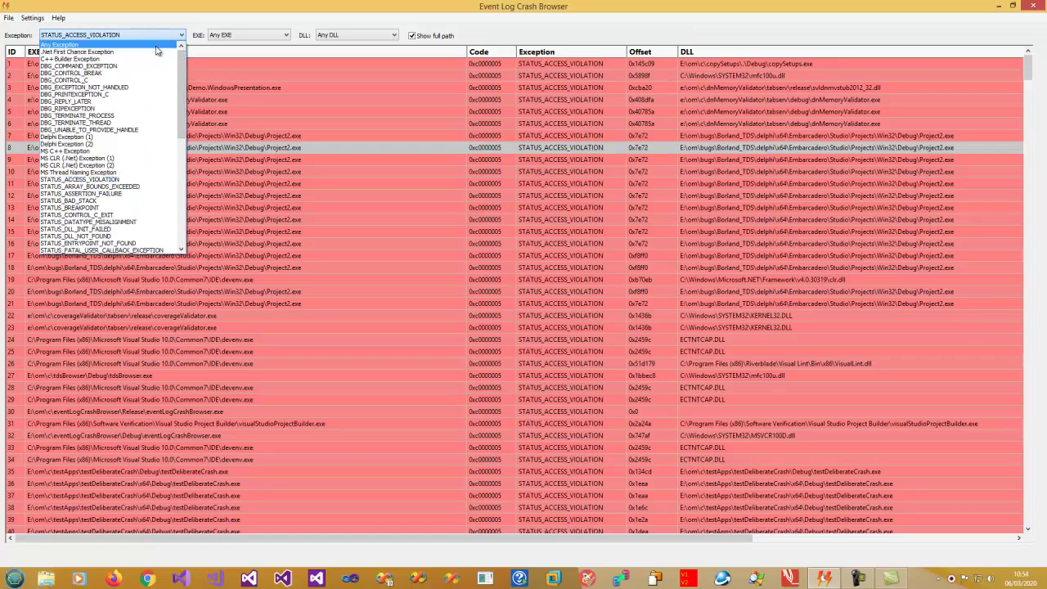
click(160, 47)
Step: Filter the crash list by executable, first to coverageValidator.exe and after that to link.exe
click(286, 35)
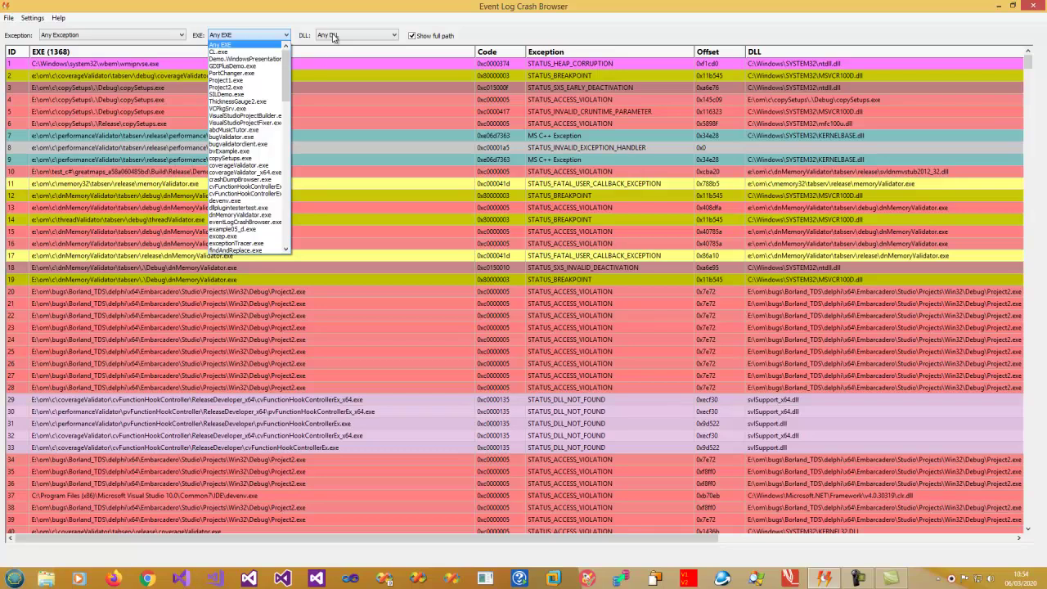
click(250, 165)
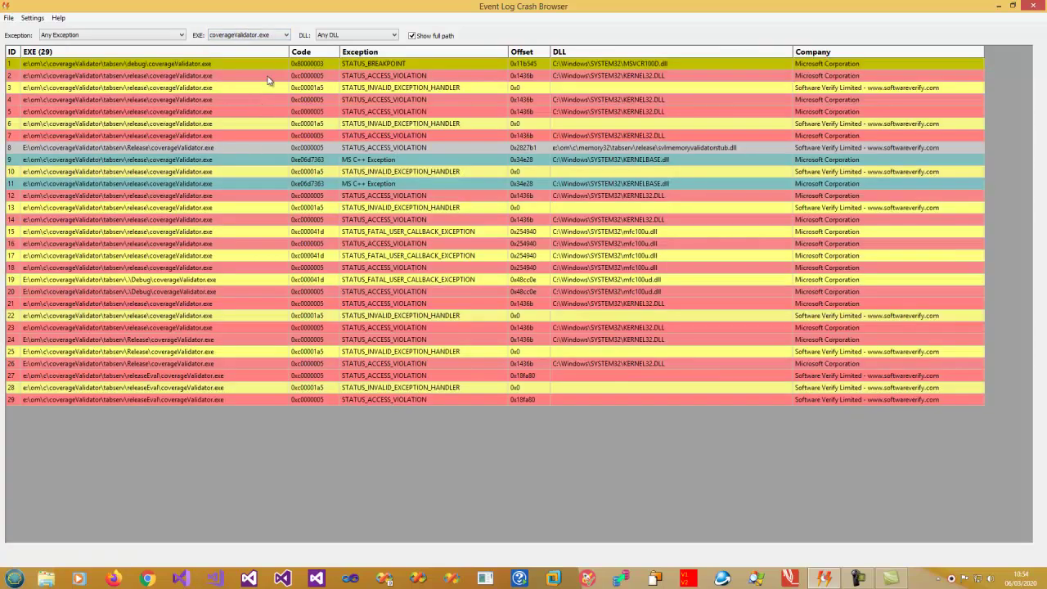
click(286, 35)
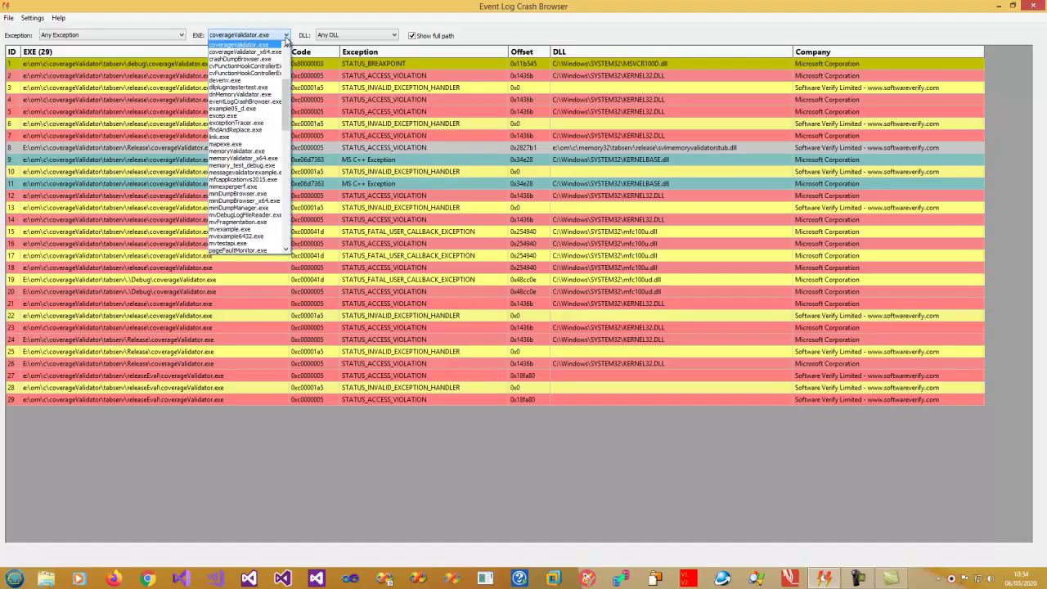
click(255, 137)
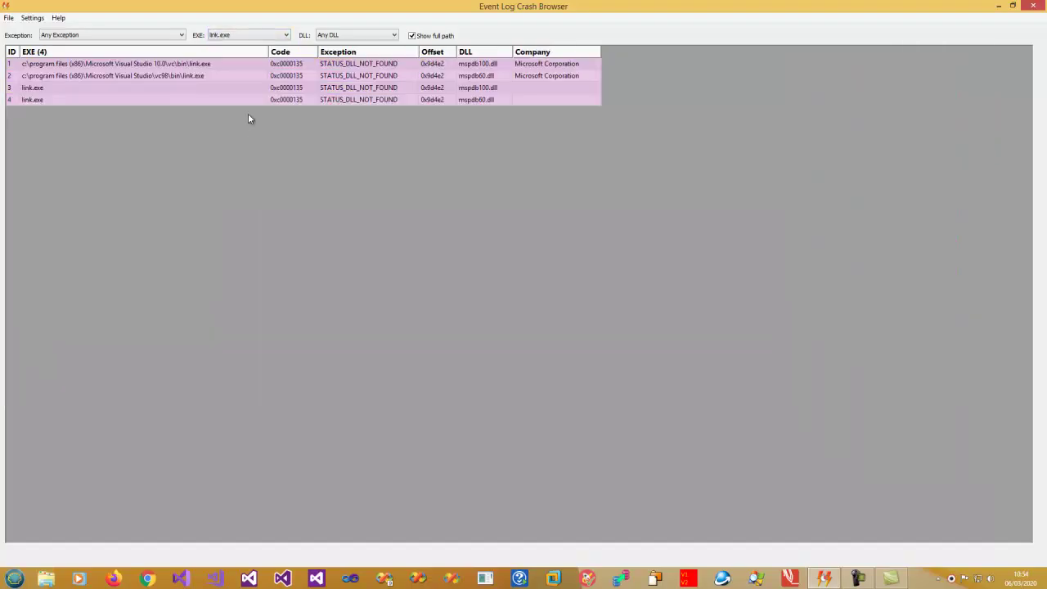
Step: Change the executable filter to CL.exe
click(269, 38)
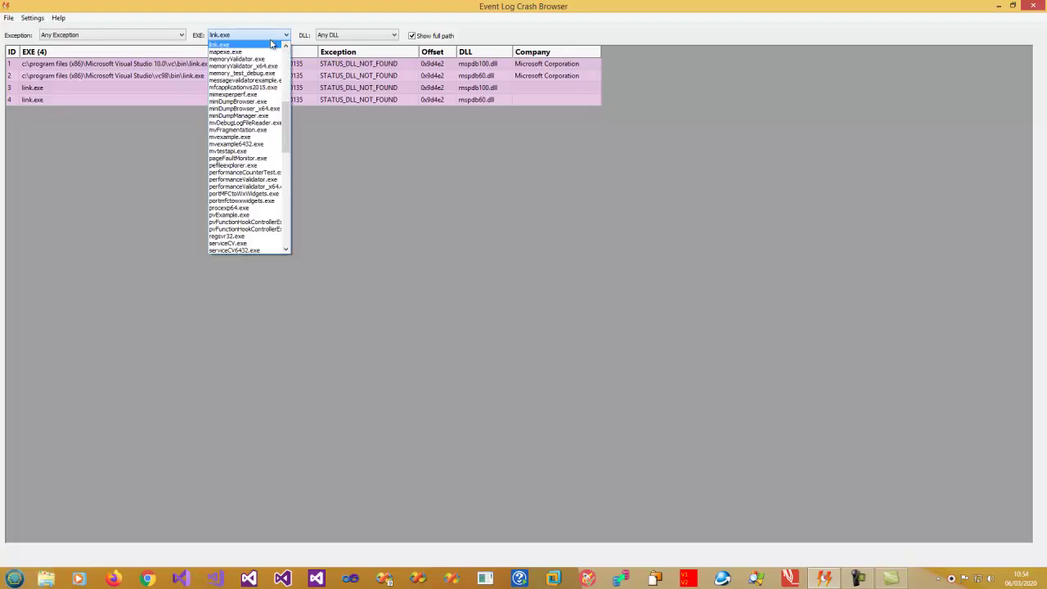
scroll(287, 54, up, 5)
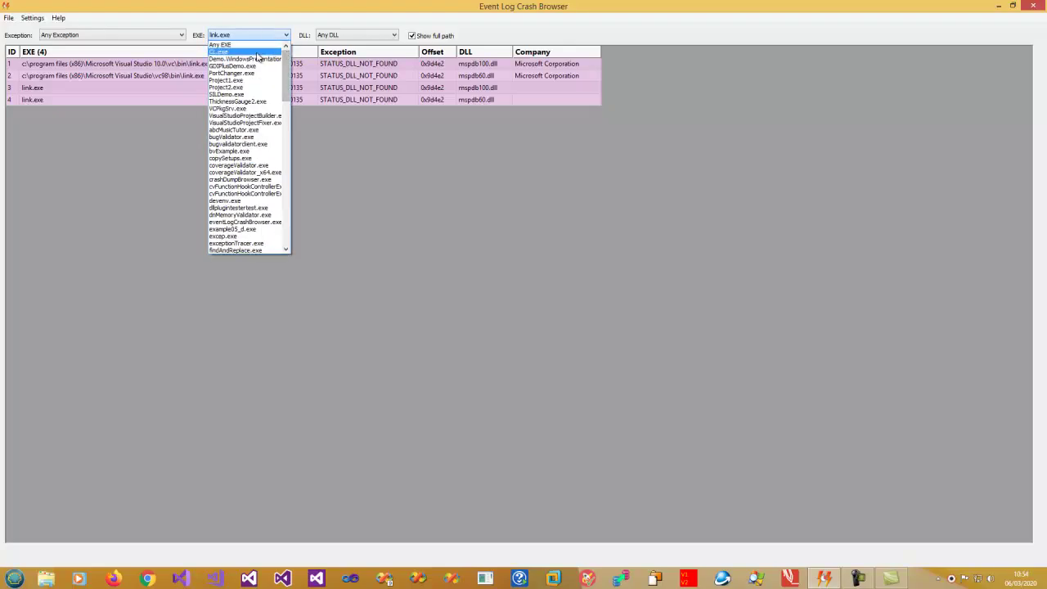
click(260, 52)
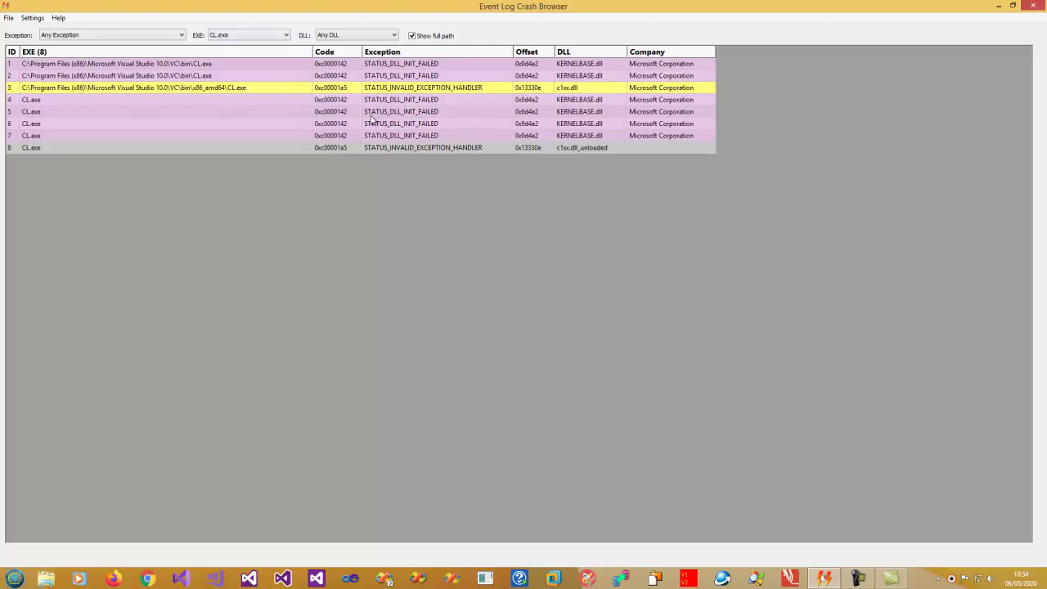
Step: Filter the crash list to GDIPlusDemo.exe and reset the executable filter to Any EXE
click(286, 35)
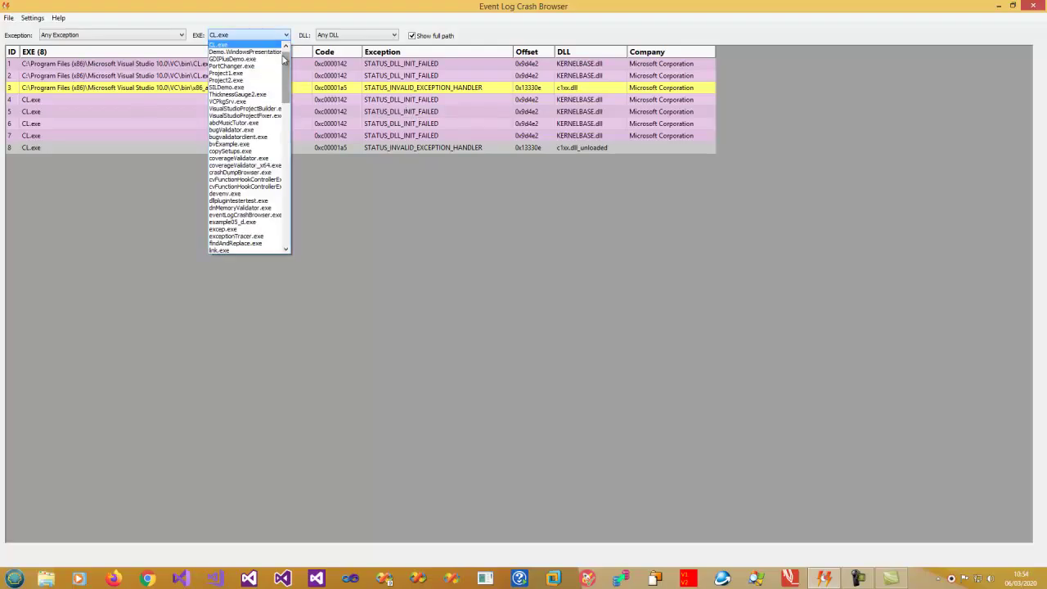
click(264, 61)
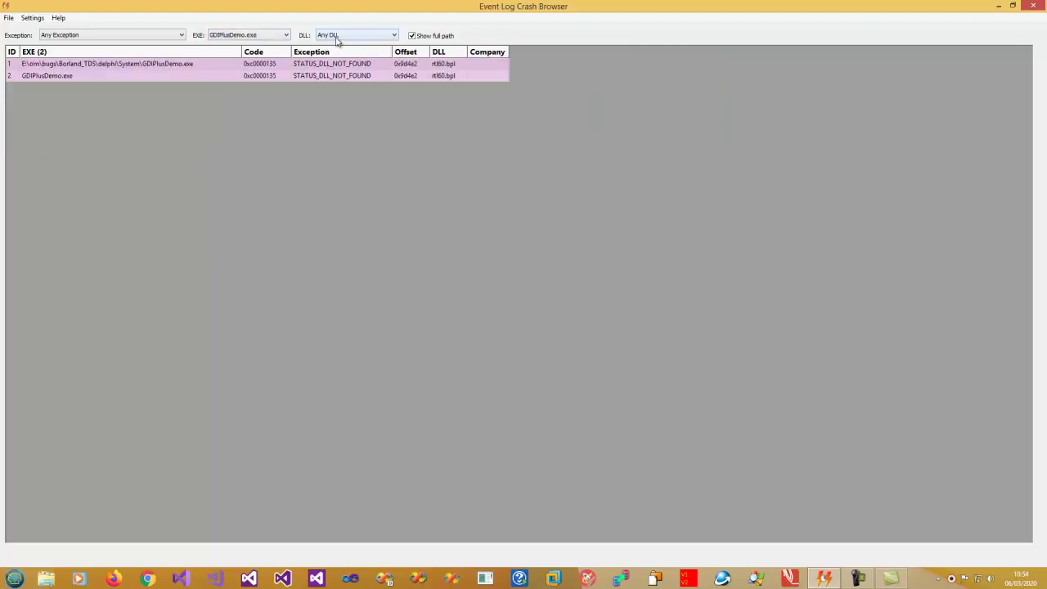
click(286, 37)
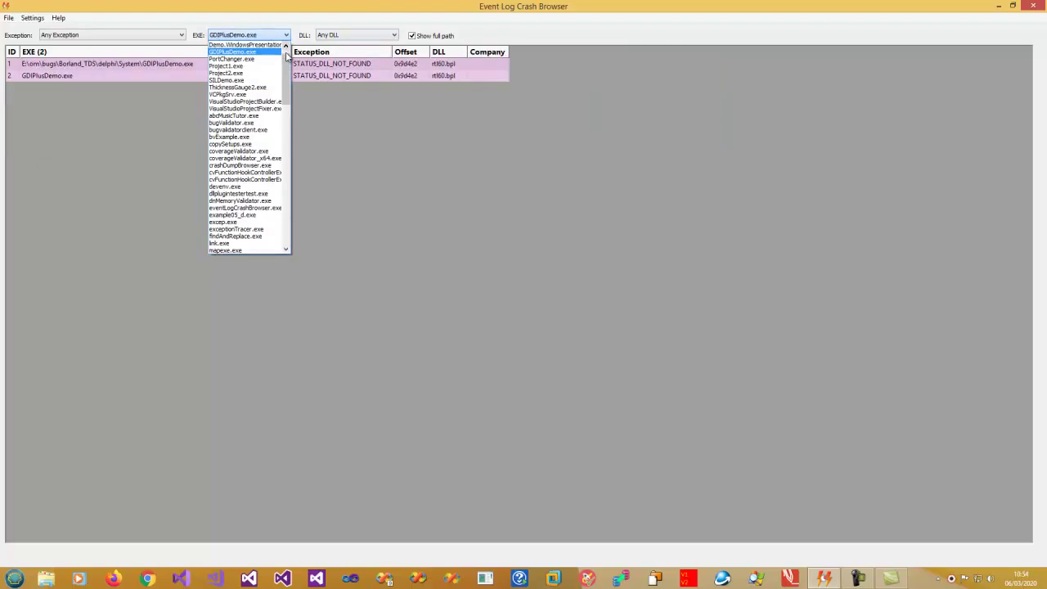
scroll(288, 53, up, 3)
click(245, 44)
Step: Look through the available DLL filter choices and keep the filter at Any DLL
click(327, 37)
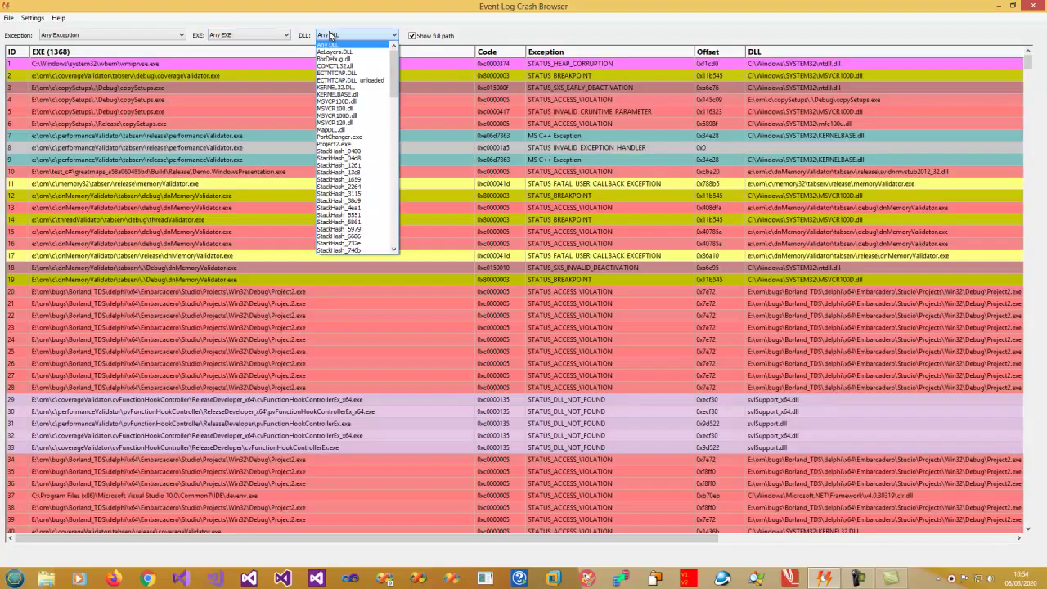
drag(391, 79, 392, 206)
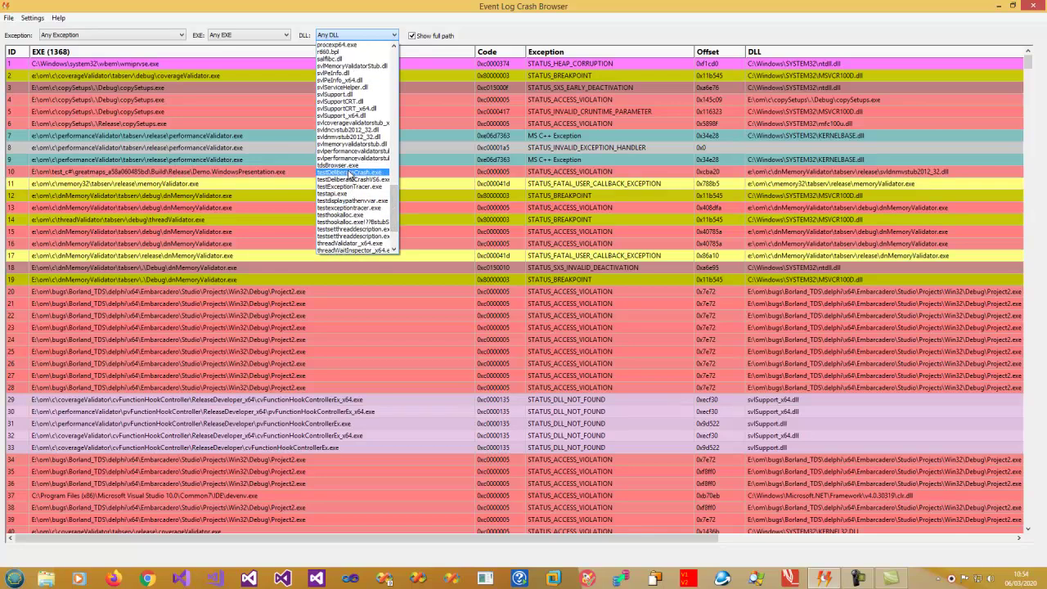
drag(396, 197, 395, 53)
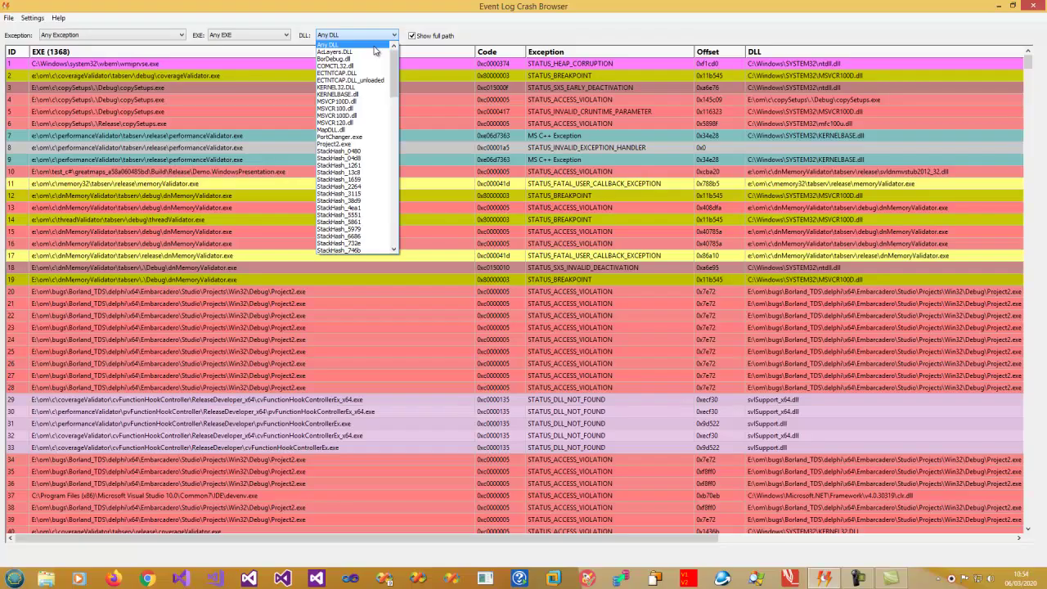
click(373, 46)
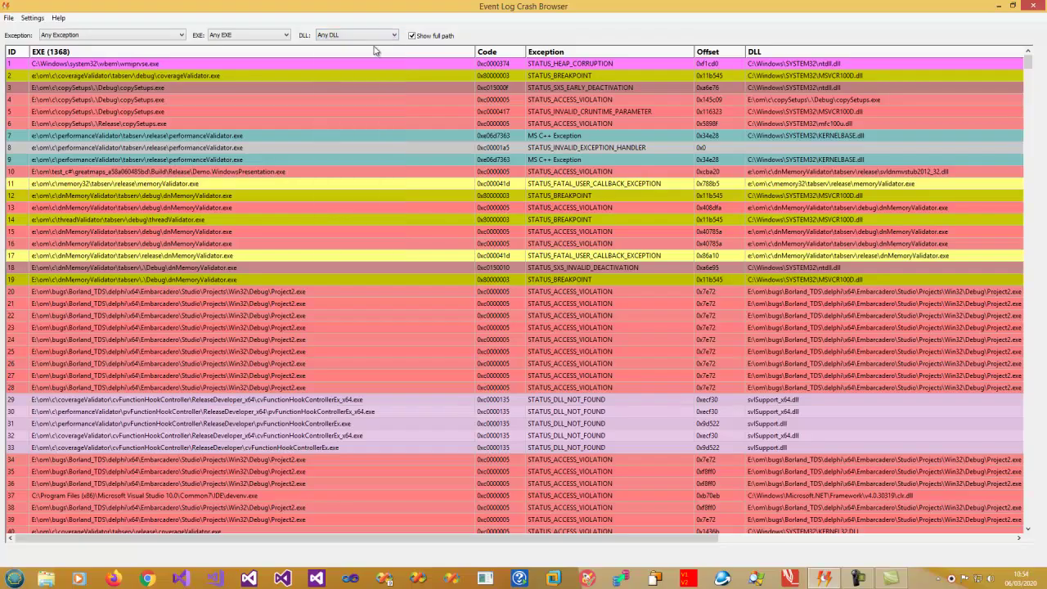
Step: Sort the crash list by Exception in ascending order and examine the colour-coded exception groups down to STATUS_STACK_BUFFER_OVERRUN
click(596, 54)
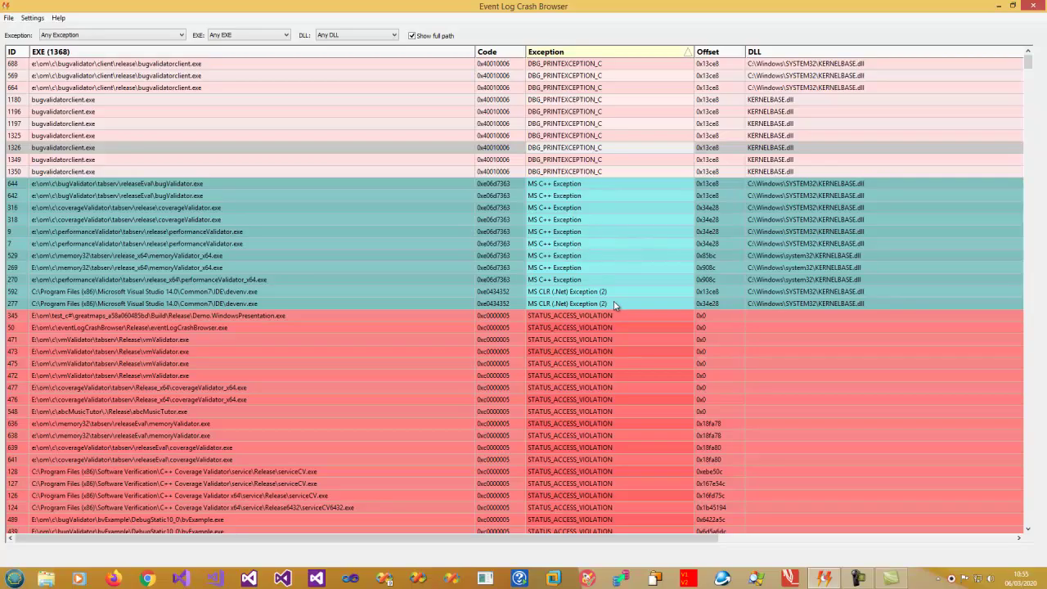
scroll(617, 298, down, 15)
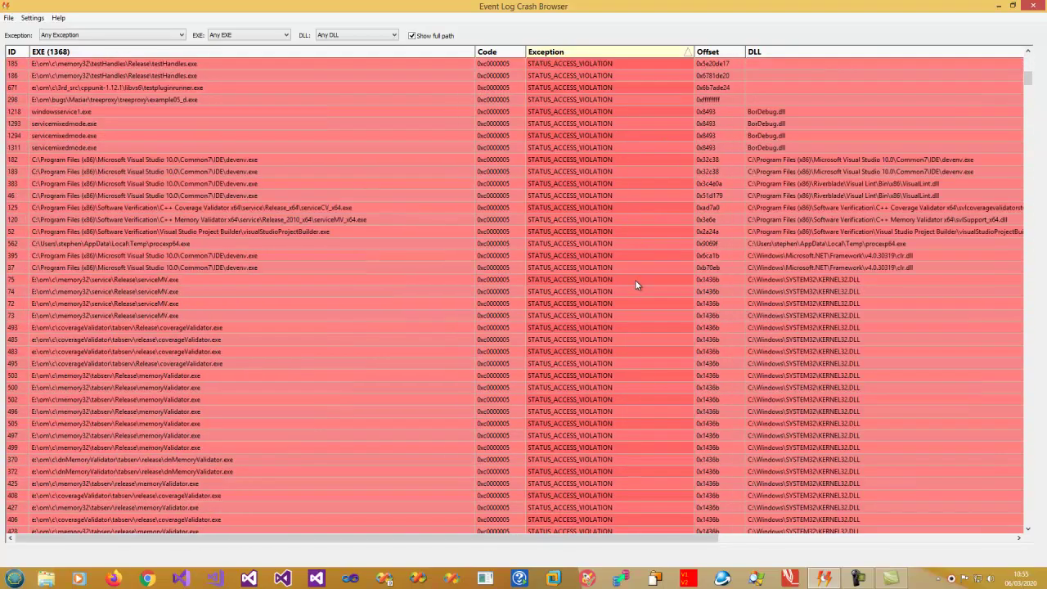
scroll(637, 284, down, 15)
drag(1030, 100, 1027, 355)
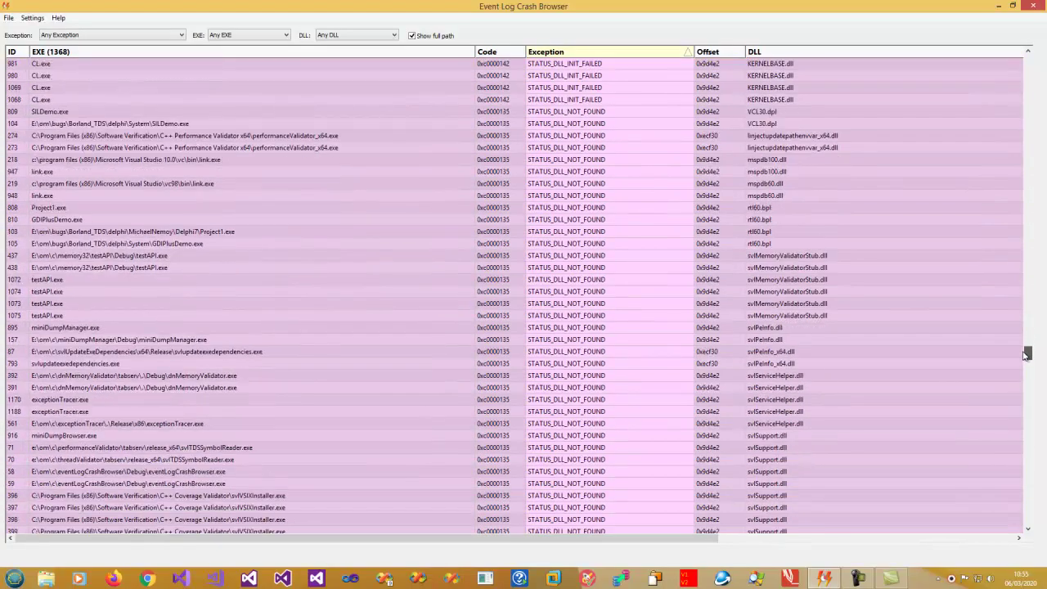
click(589, 100)
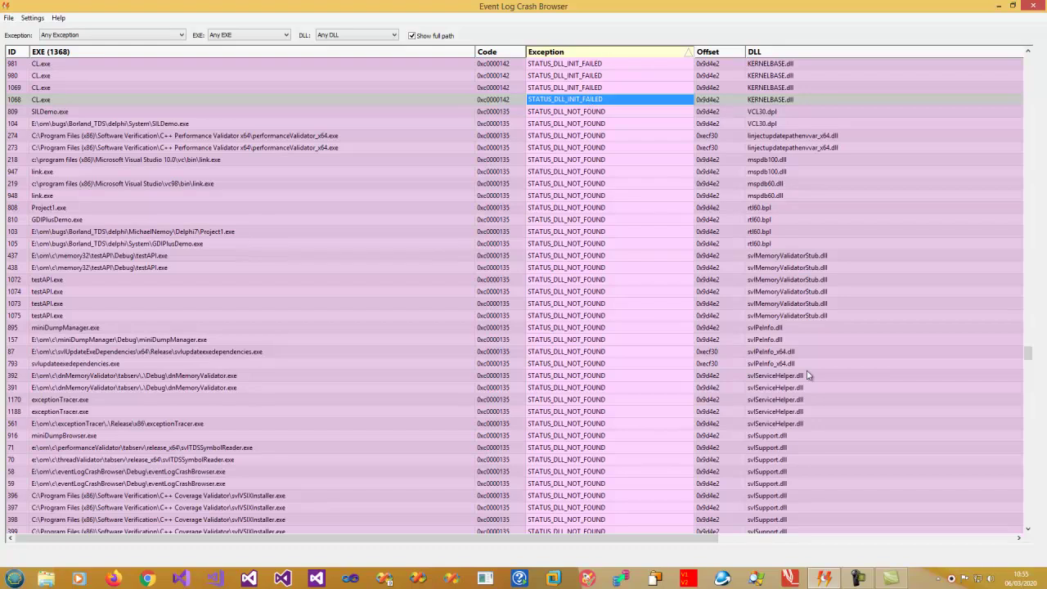
drag(1028, 350, 1028, 383)
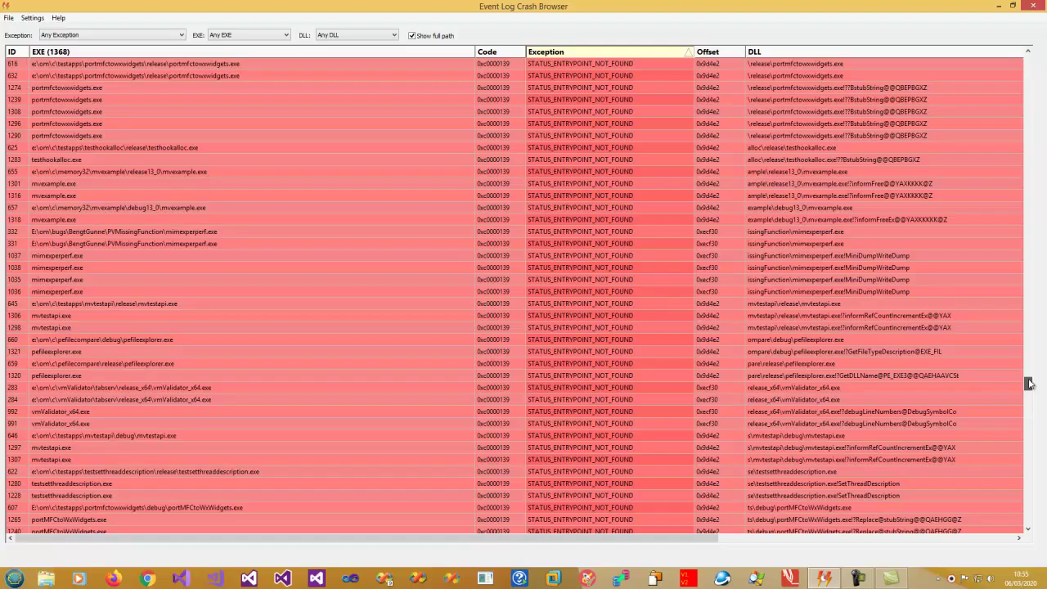
drag(1028, 382, 1031, 422)
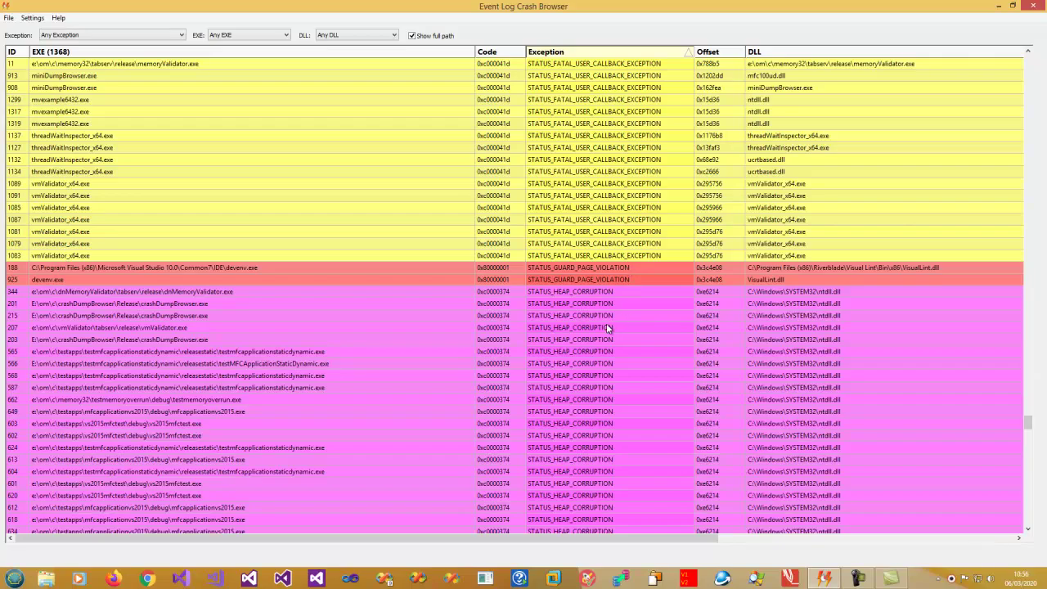
drag(1029, 424, 1032, 470)
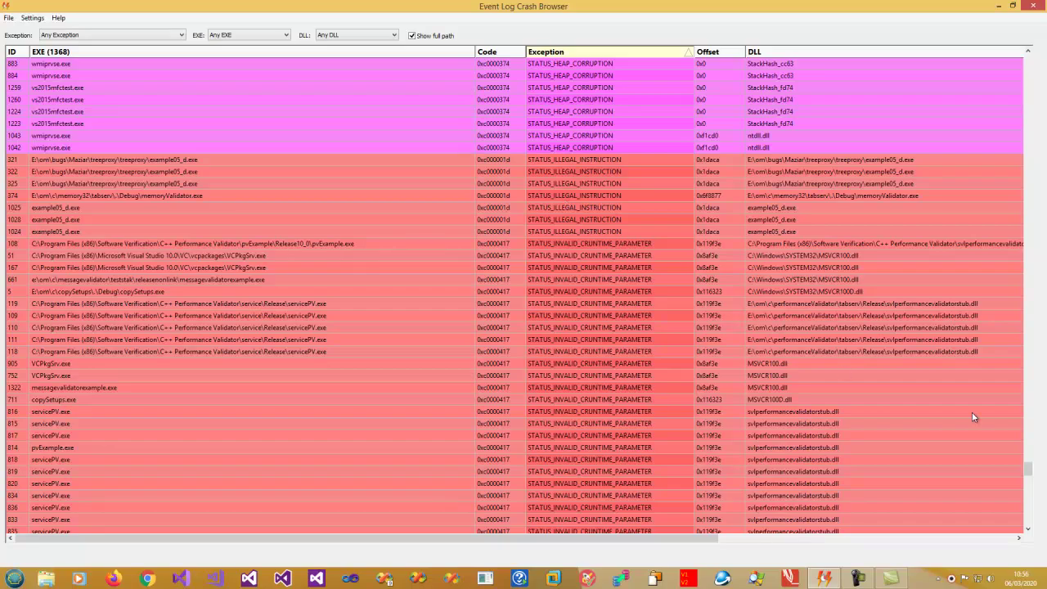
drag(1029, 475, 1030, 481)
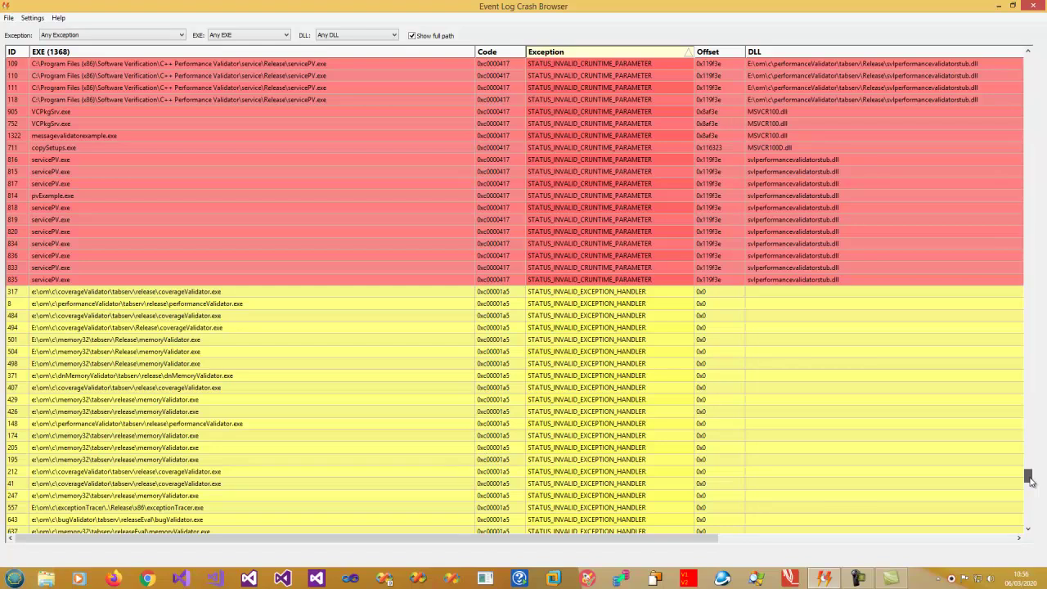
drag(1029, 481, 1027, 489)
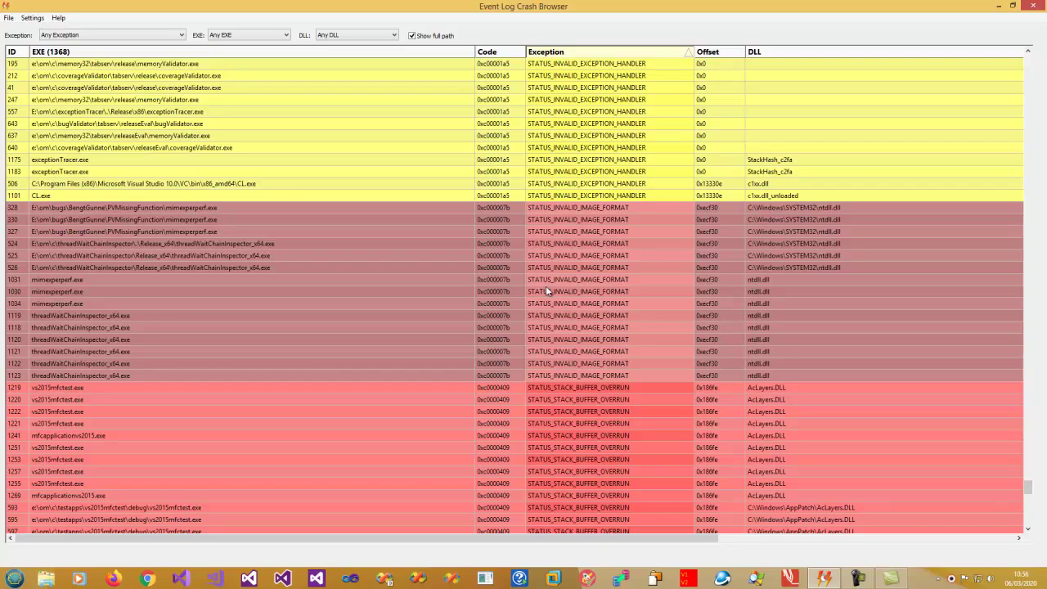
Step: Examine the remaining colour-coded exception groups from STATUS_STACK_BUFFER_OVERRUN to the end of the list, selecting the code of crash 160 under STATUS_UNWIND
scroll(656, 356, down, 1)
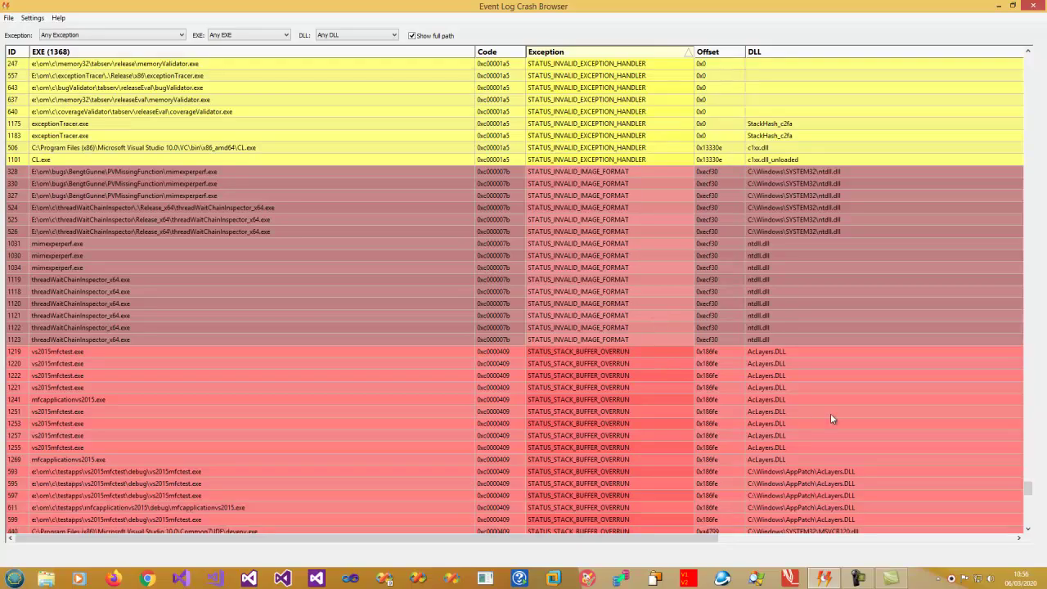
drag(1030, 489, 1030, 495)
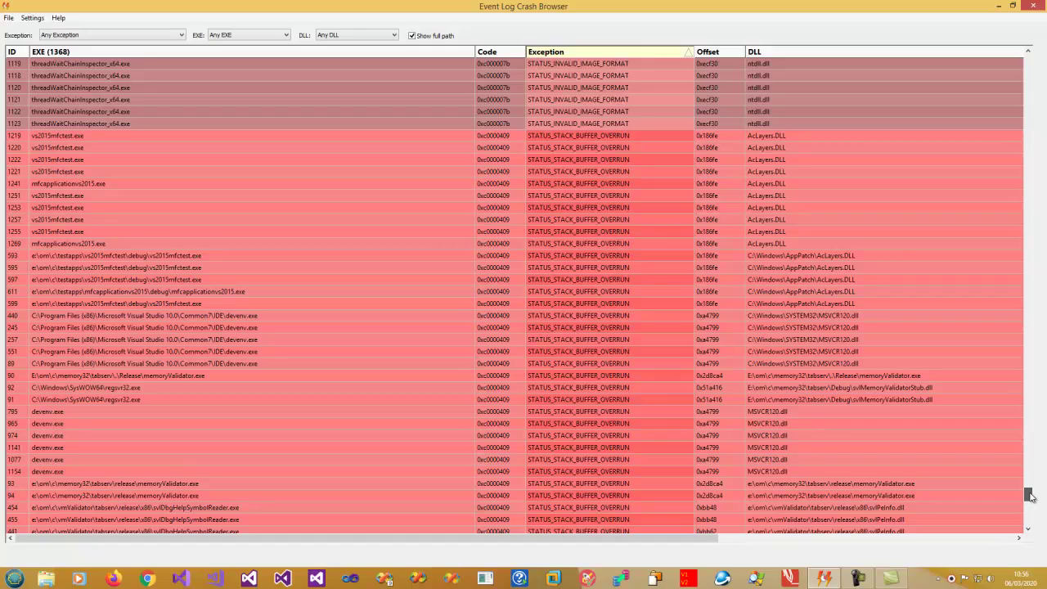
drag(1031, 495, 1030, 525)
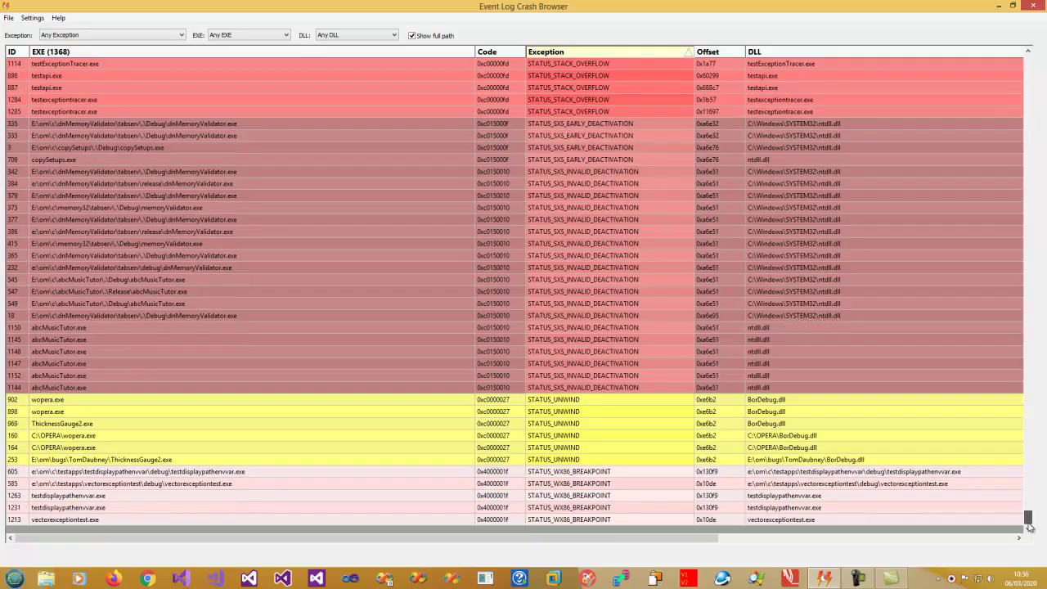
click(516, 436)
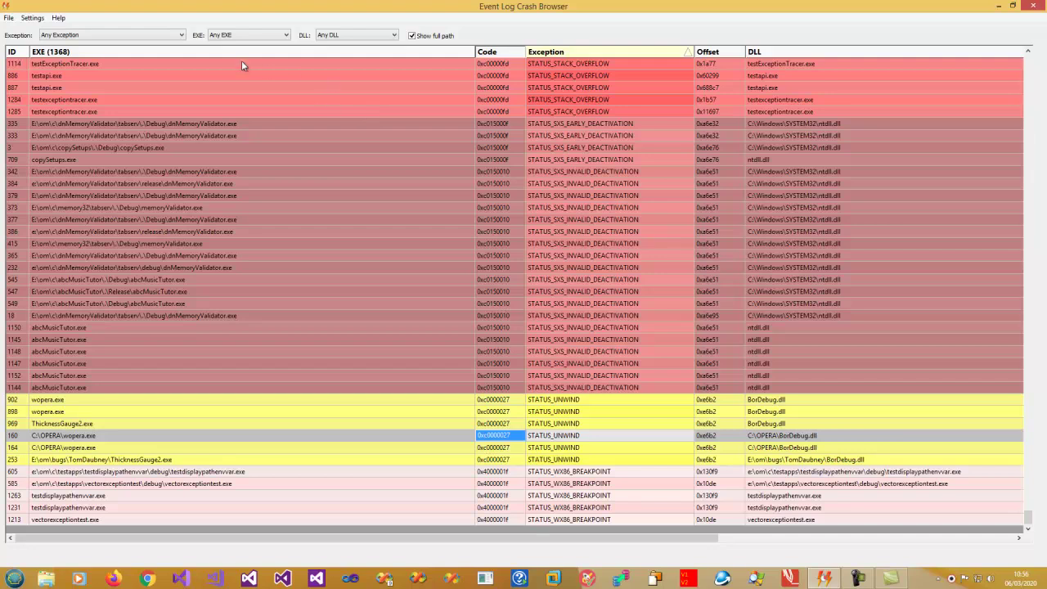
Step: Sort the crash list by EXE to review the crashes grouped by executable, and re-sort it by ID in ascending order
click(217, 51)
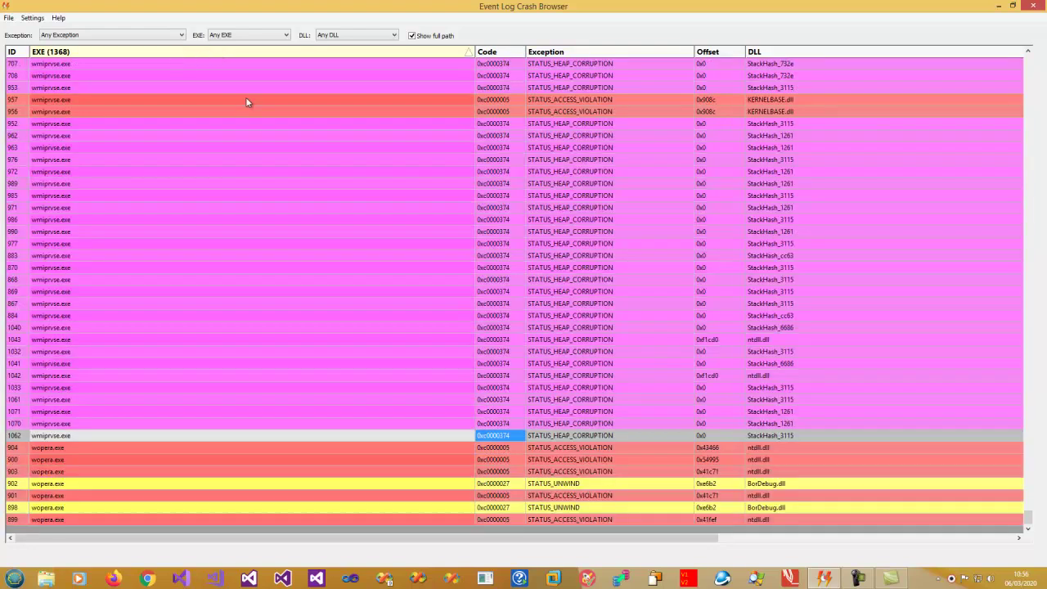
click(218, 231)
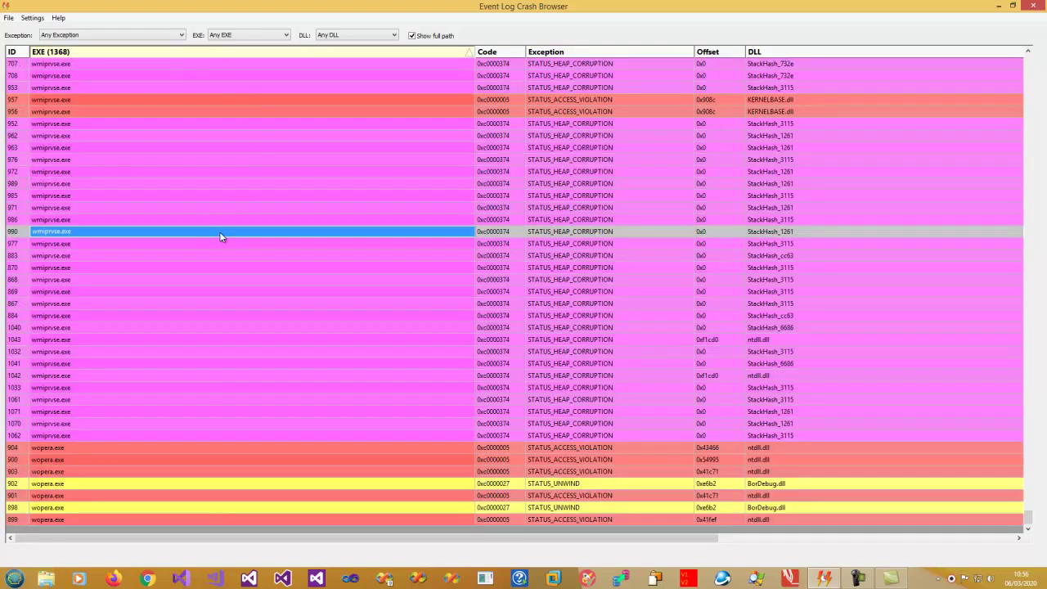
scroll(220, 232, up, 3)
scroll(220, 231, up, 7)
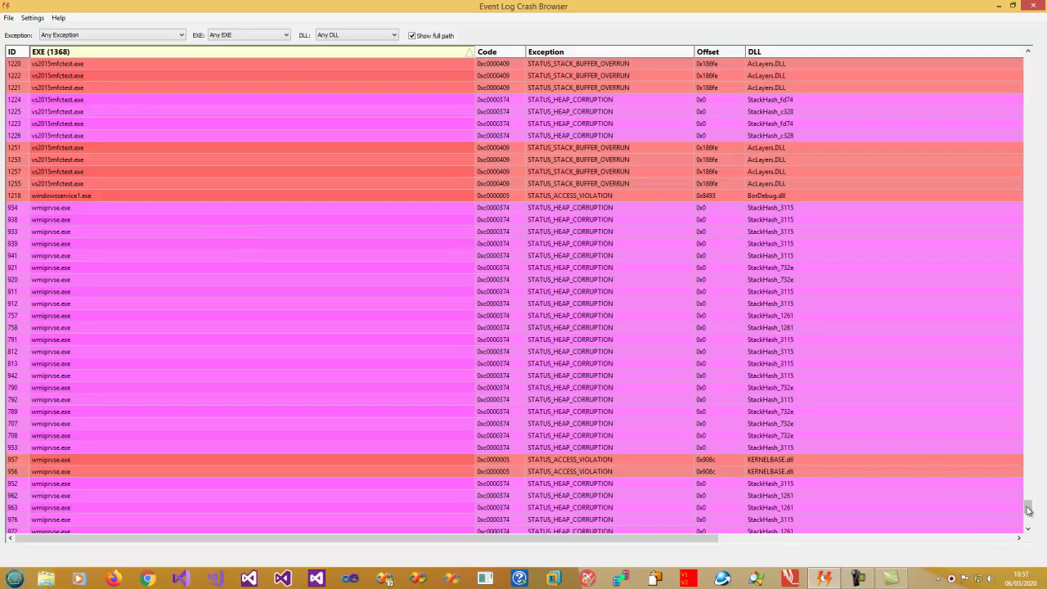
drag(1028, 510, 1023, 45)
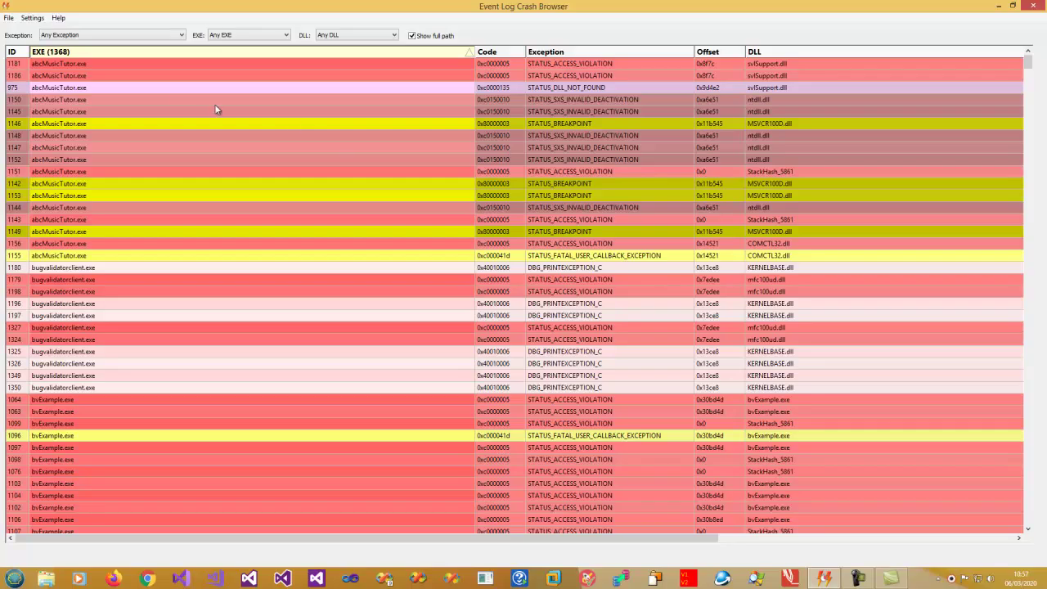
click(24, 52)
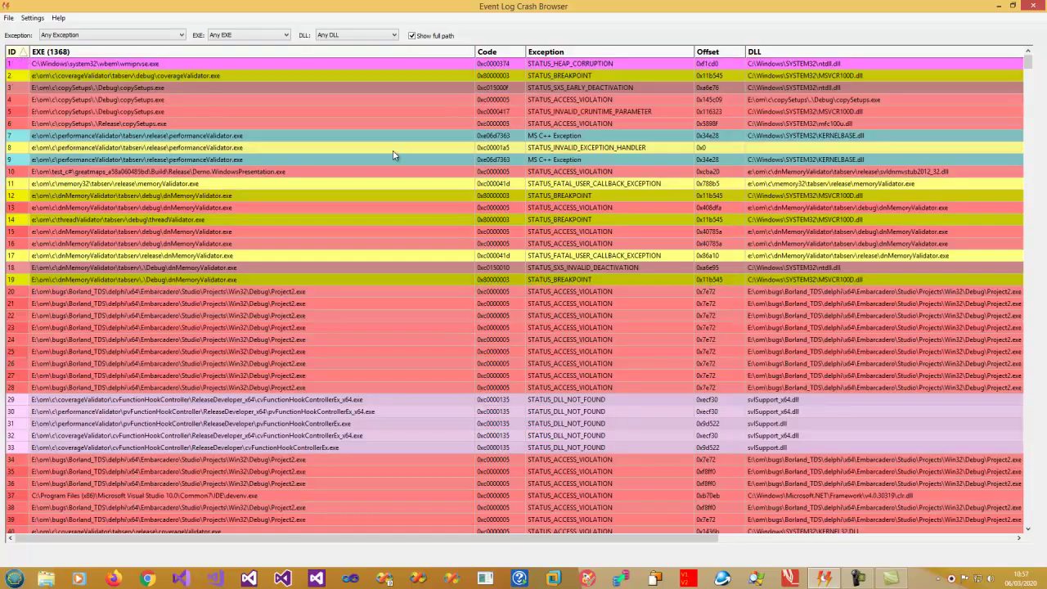